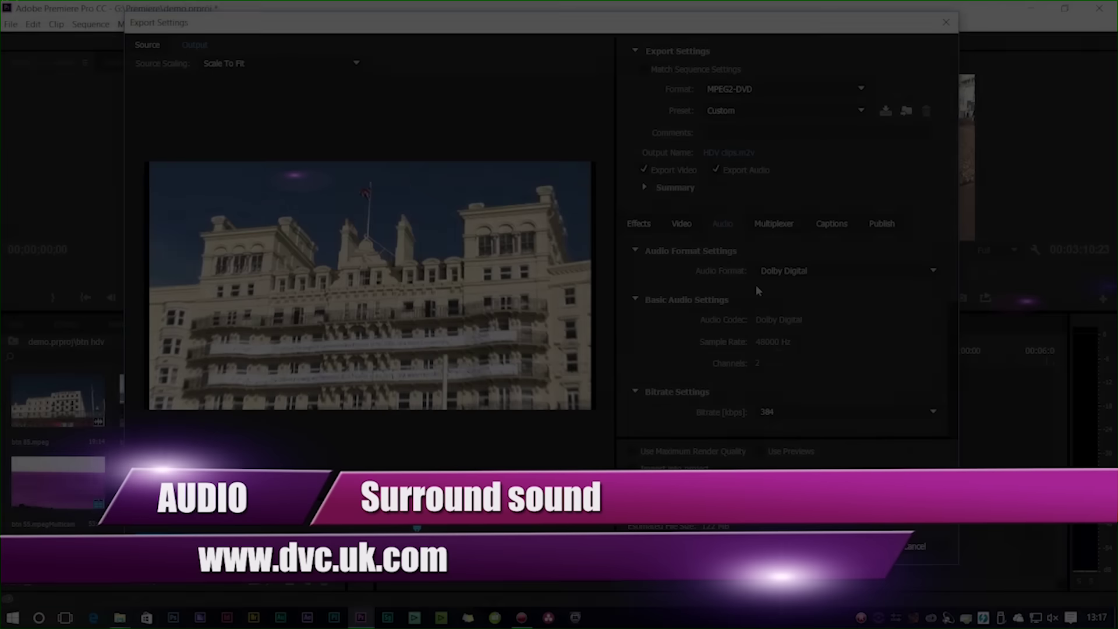
pyautogui.scroll(-5, 794, 286)
pyautogui.scroll(3, 794, 286)
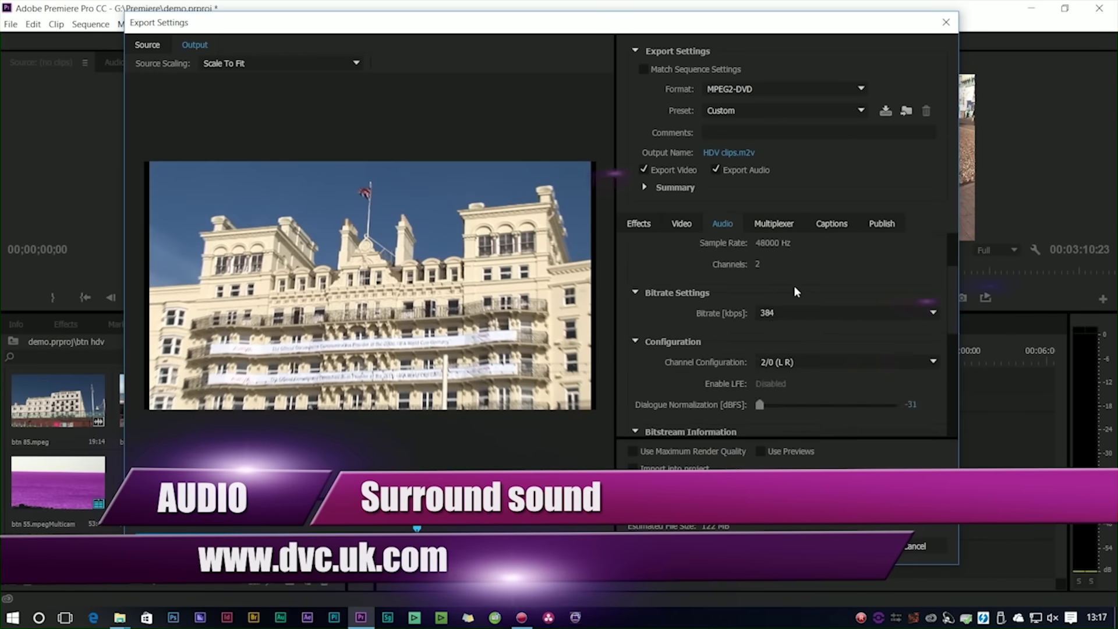
pyautogui.scroll(2, 794, 286)
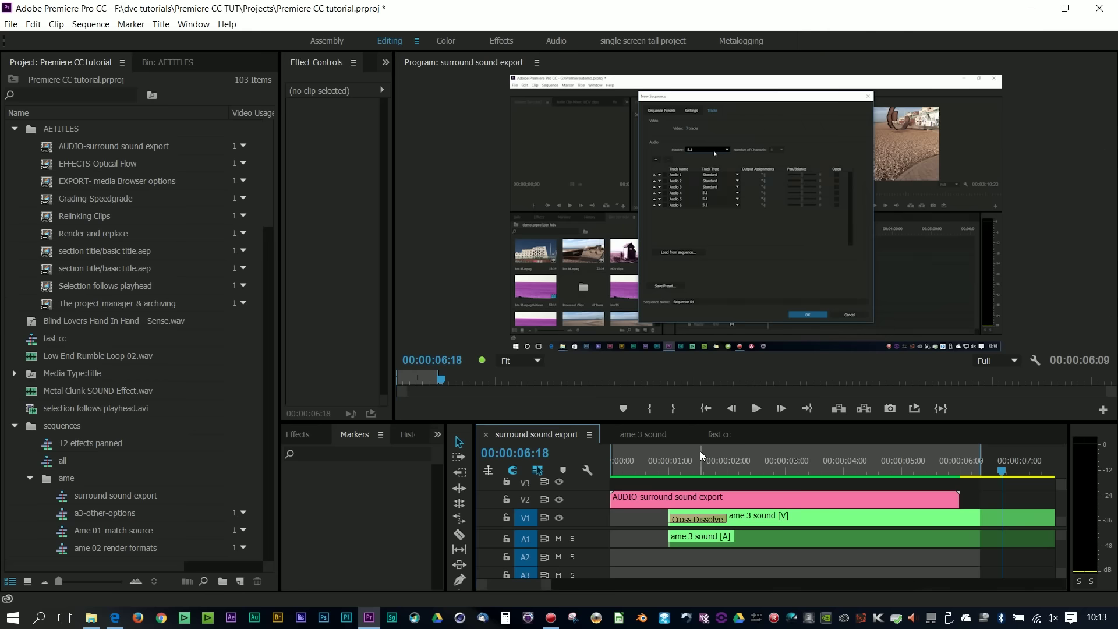
# - Scrub through the purple AUDIO / Surround sound lower third in the Program Monitor
pyautogui.moveTo(647, 456); pyautogui.dragTo(688, 466)
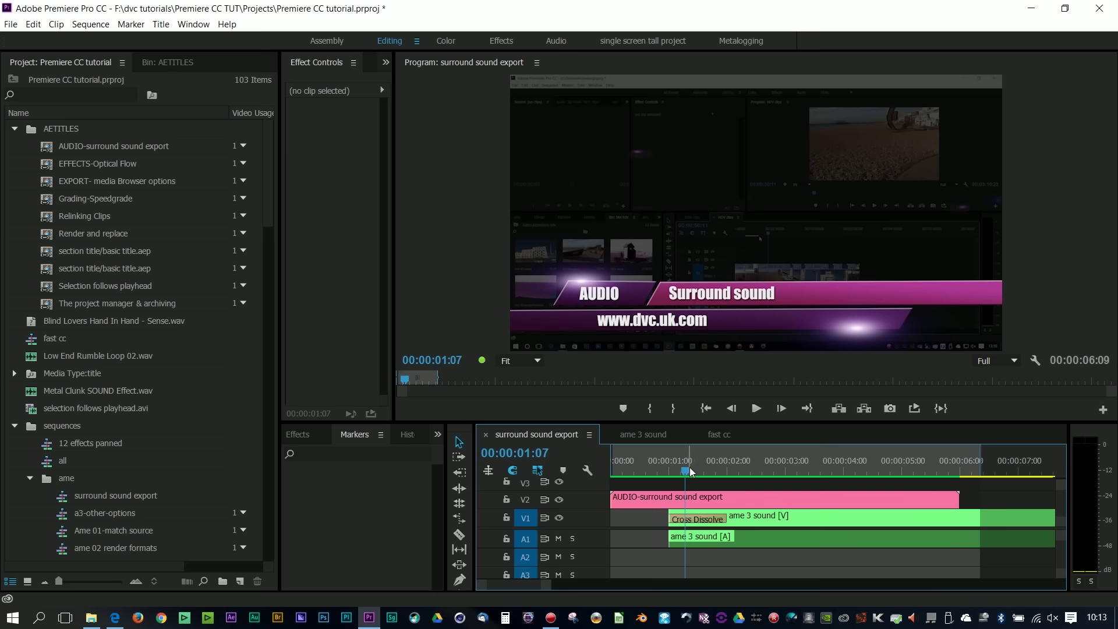
pyautogui.moveTo(690, 471)
pyautogui.mouseDown()
pyautogui.moveTo(771, 478)
pyautogui.moveTo(647, 499)
pyautogui.mouseUp()
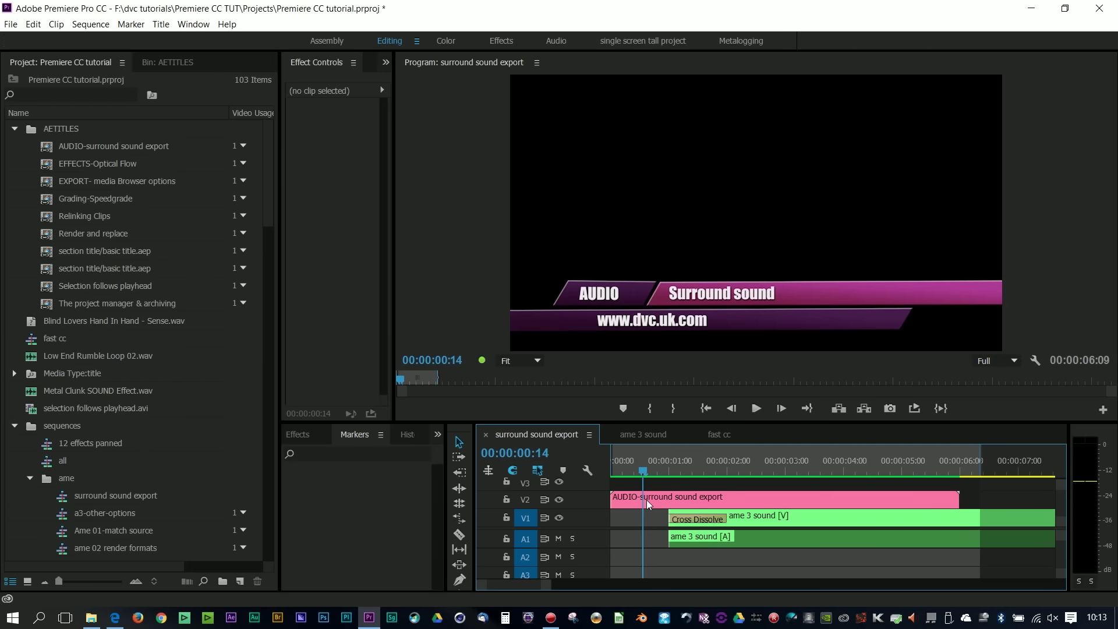
pyautogui.moveTo(647, 500); pyautogui.dragTo(671, 479)
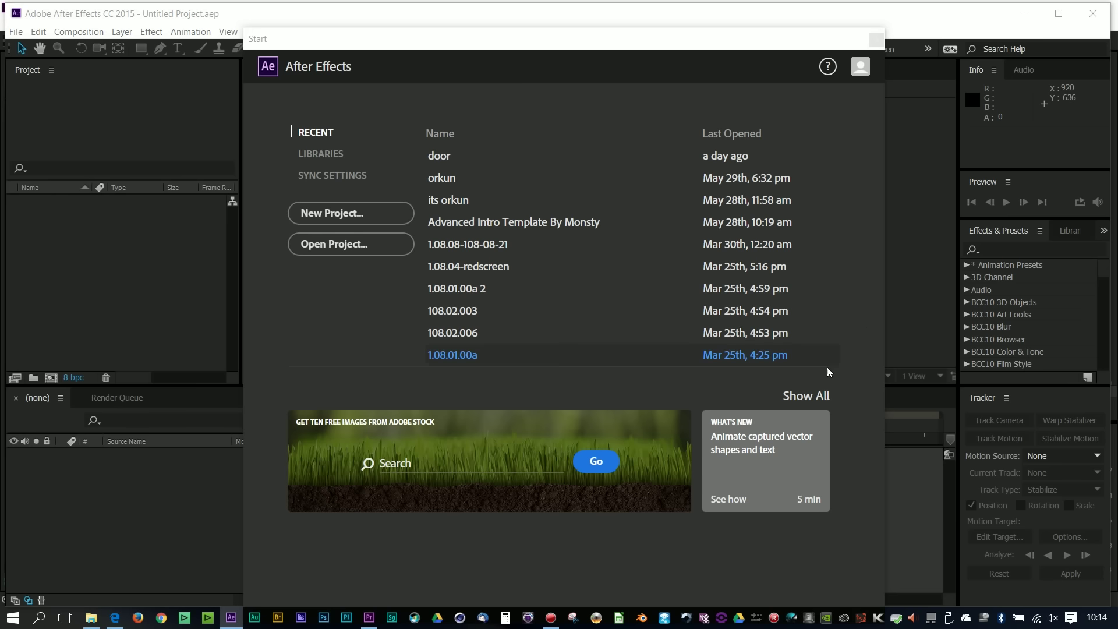
# - Dismiss the start screen and start a new HDTV 1080 25 composition, selecting its duration value
pyautogui.click(357, 212)
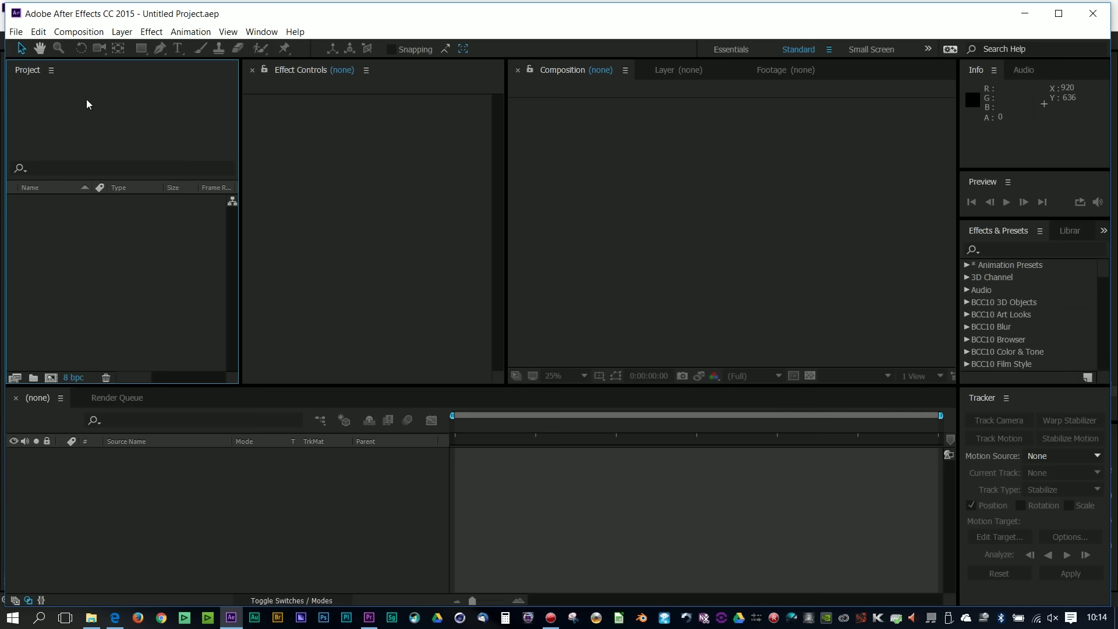
pyautogui.click(78, 32)
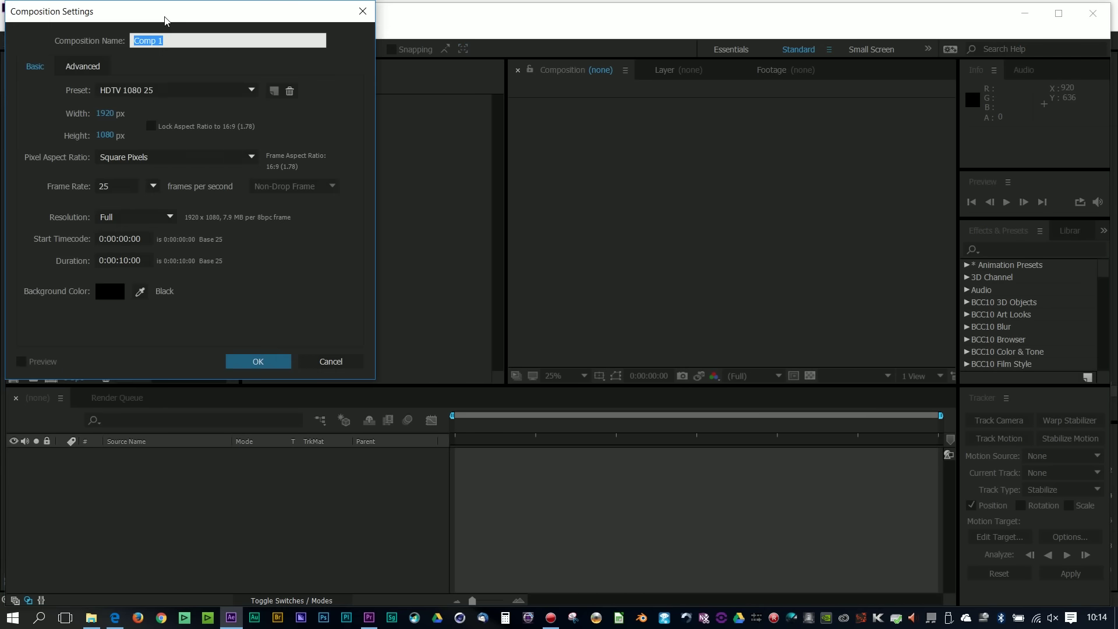
pyautogui.moveTo(166, 19); pyautogui.dragTo(576, 139)
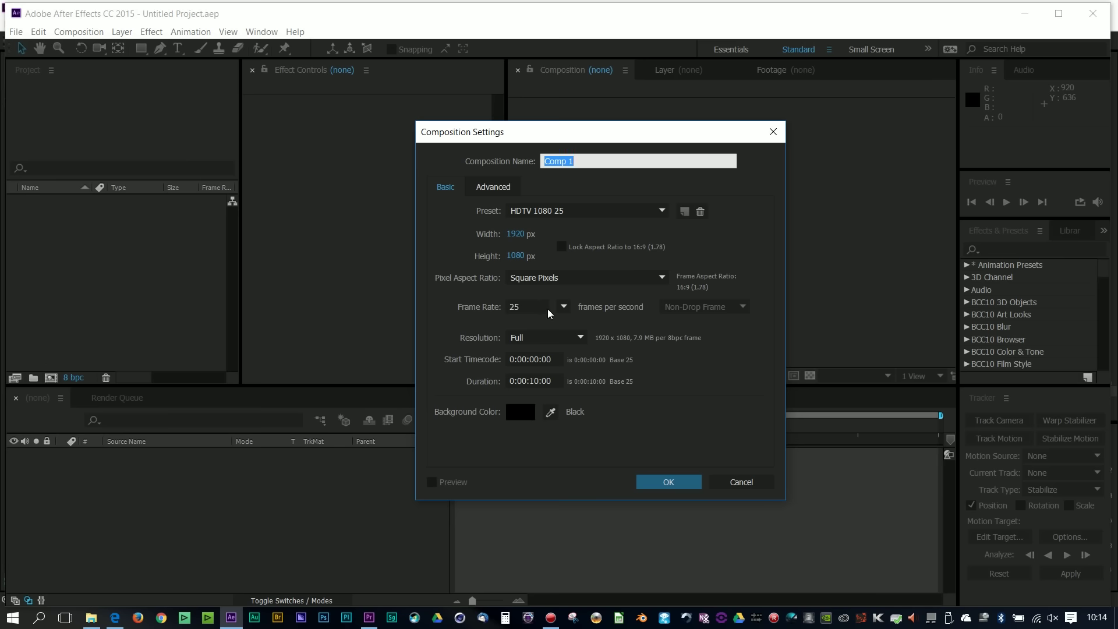
pyautogui.click(551, 380)
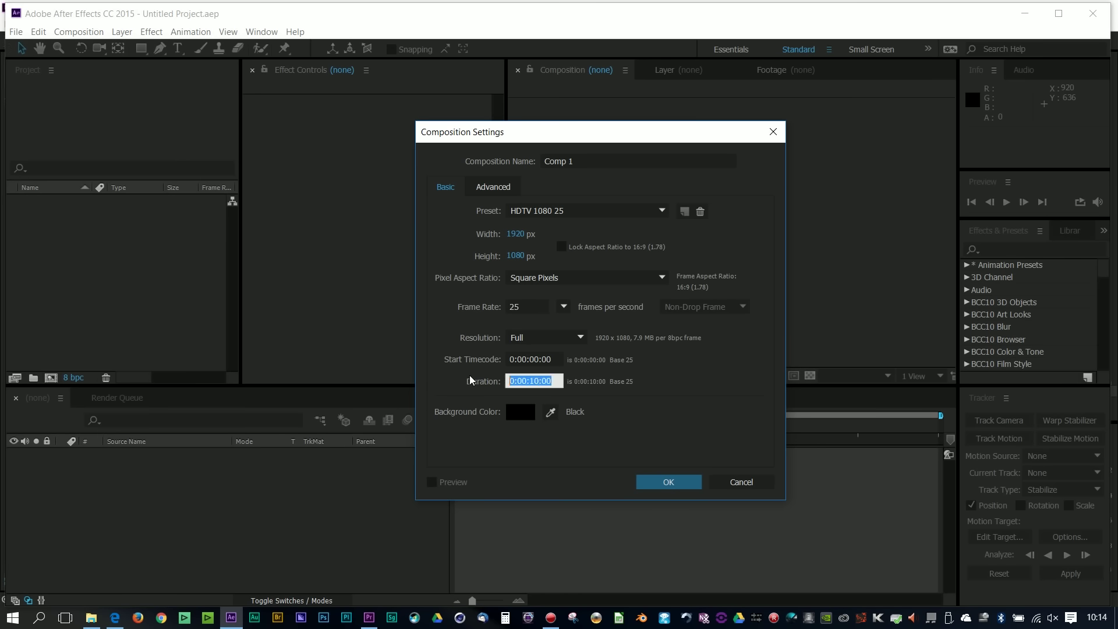
pyautogui.write('600')
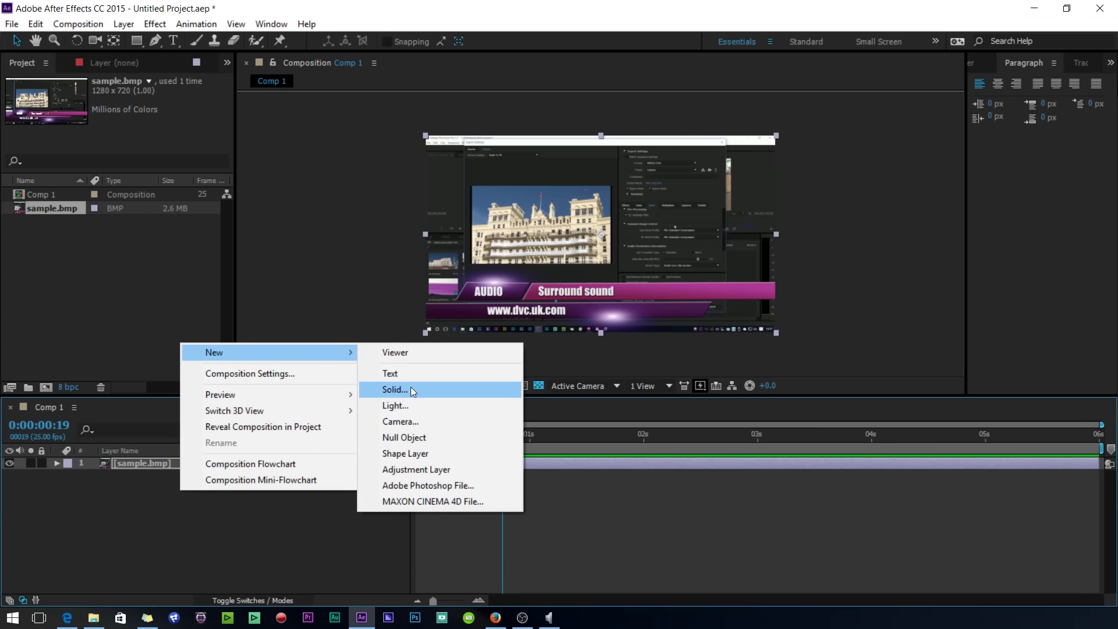
# - Add a solid and draw a closed bar outline on it with the Pen tool
pyautogui.click(411, 387)
pyautogui.click(536, 269)
pyautogui.click(473, 290)
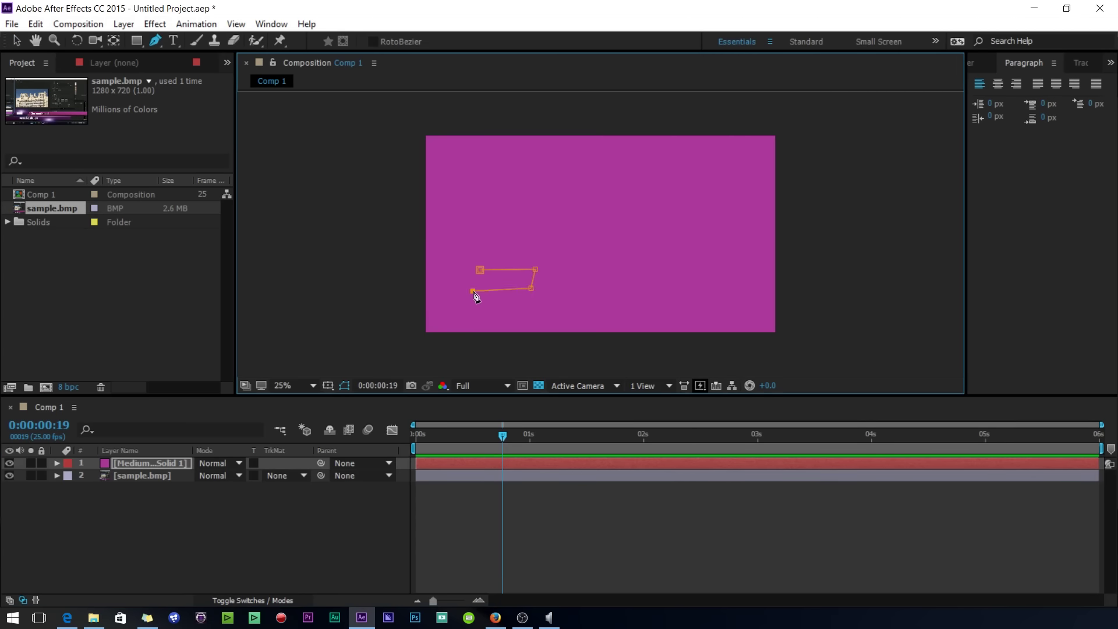
pyautogui.click(480, 271)
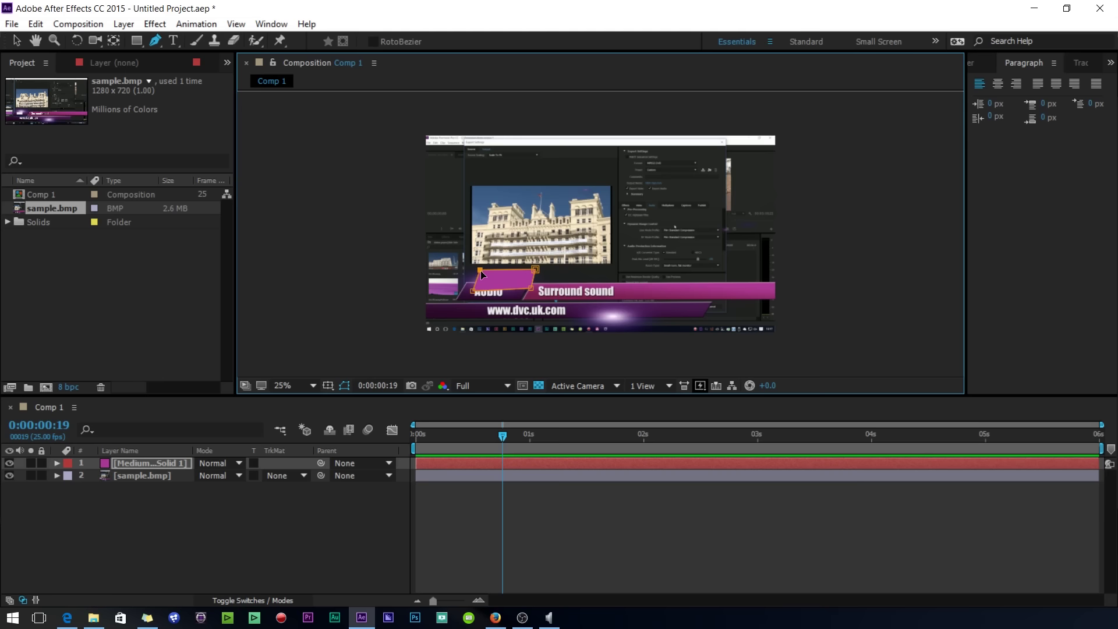
pyautogui.scroll(4, 480, 274)
# - Give the bar a Bevel and Emboss layer style
pyautogui.rightClick(141, 465)
pyautogui.click(385, 338)
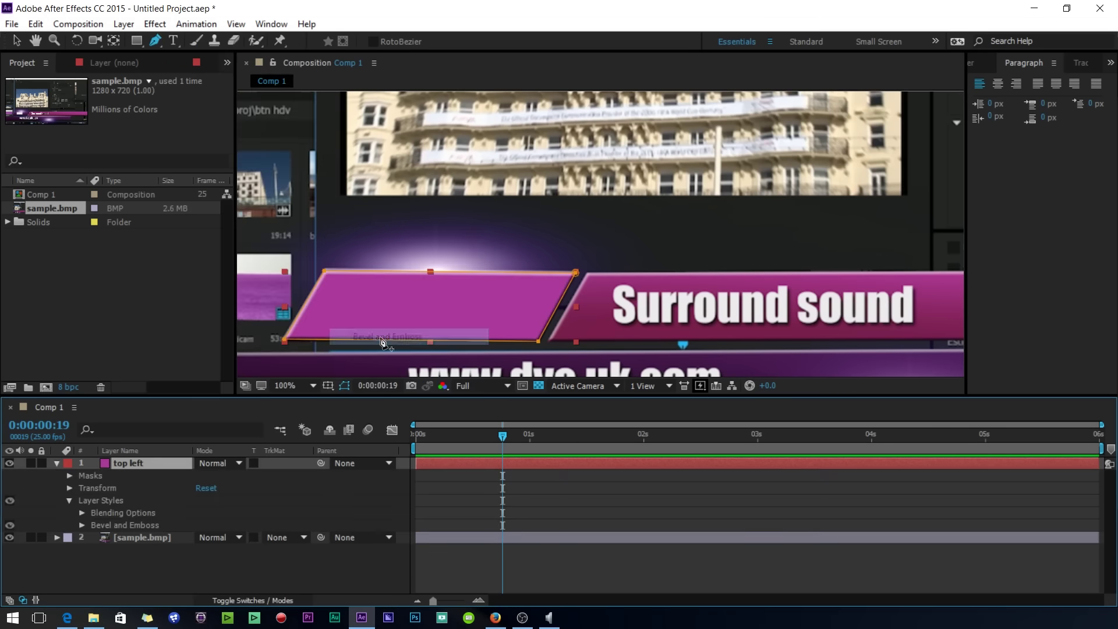
# - Add a Gradient Overlay using dark purple and purple sampled from the image
pyautogui.rightClick(153, 463)
pyautogui.click(448, 387)
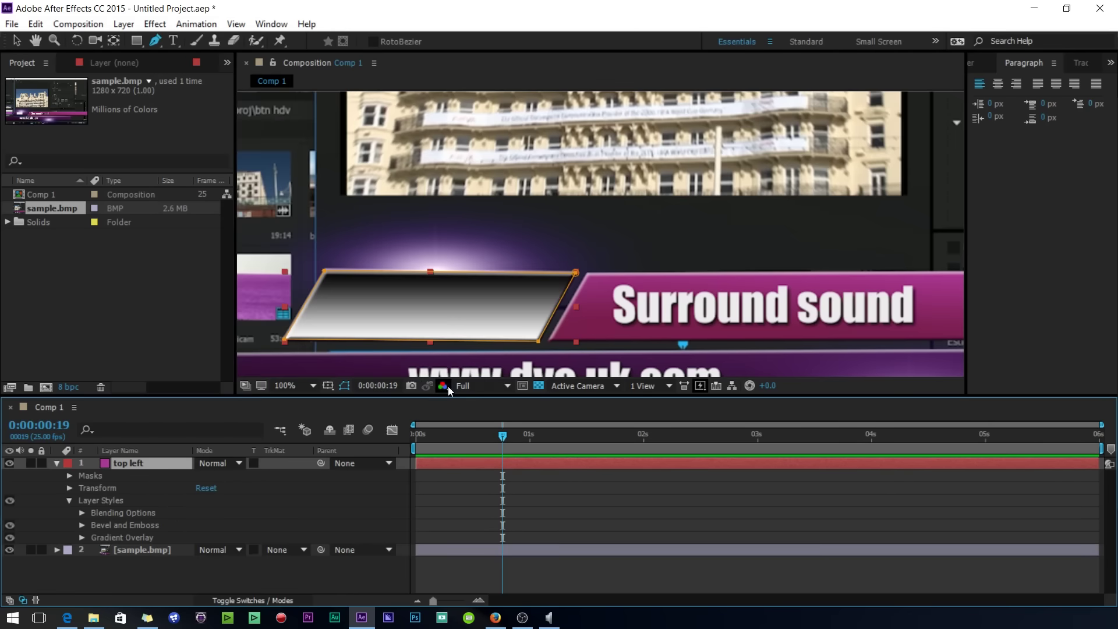
pyautogui.click(81, 537)
pyautogui.click(223, 501)
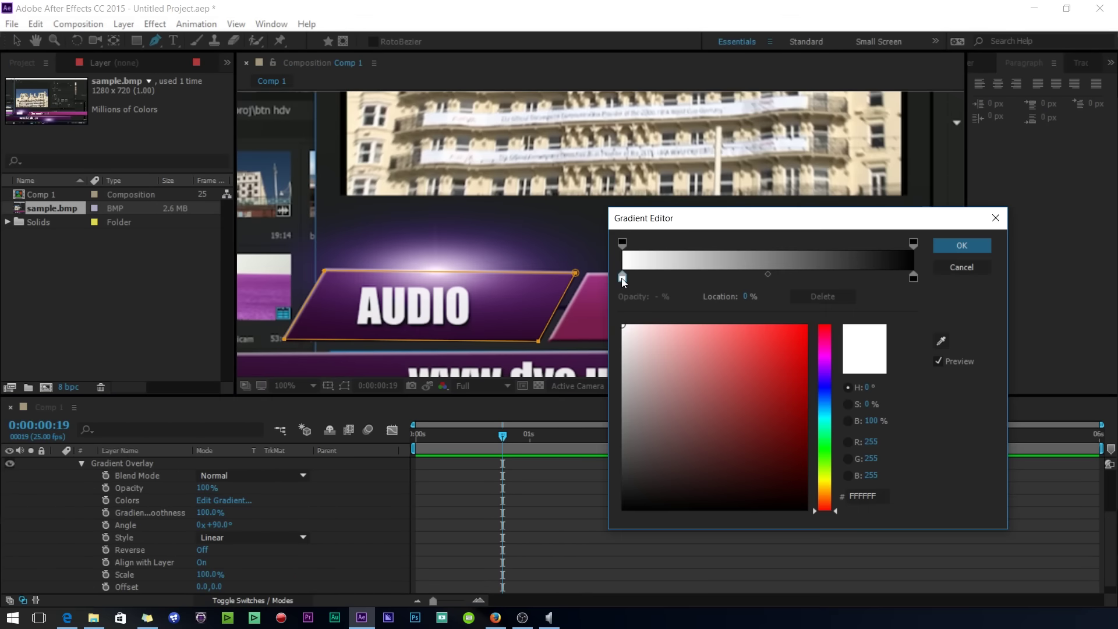
pyautogui.click(942, 341)
pyautogui.click(913, 277)
pyautogui.click(942, 341)
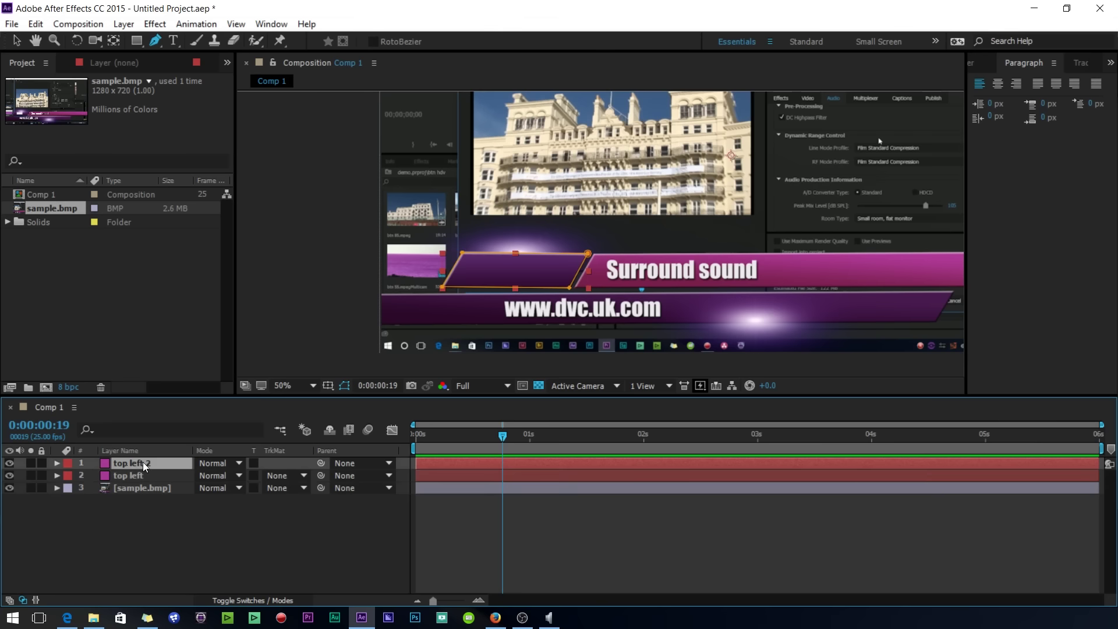
pyautogui.write('top')
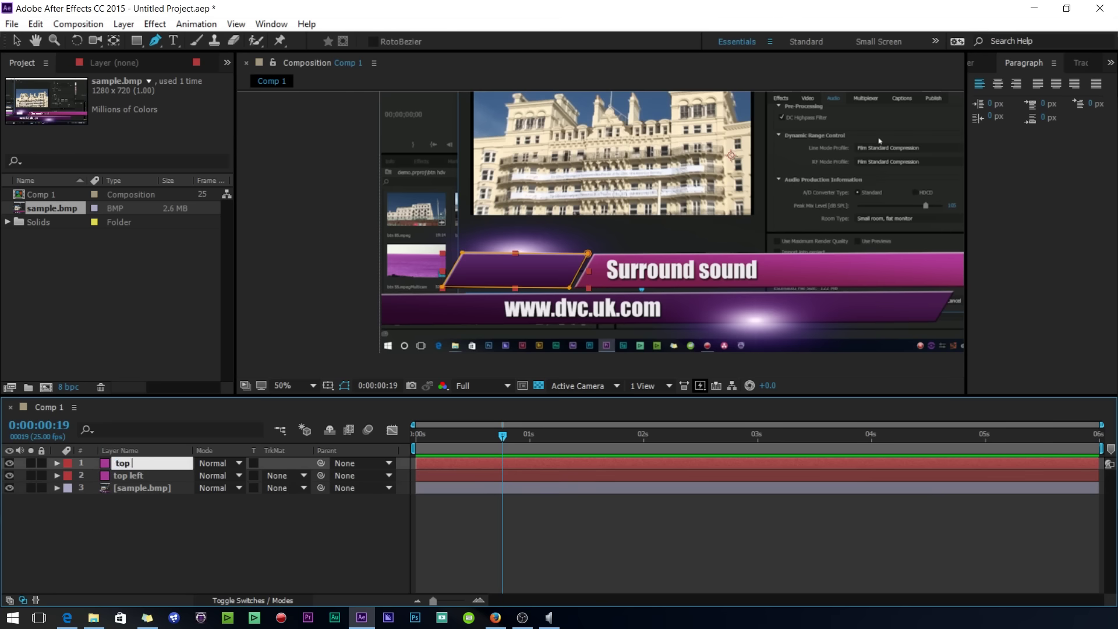
pyautogui.write(' right')
# - Rename the duplicated bar layers and move the bottom bar beneath the top bars
pyautogui.press('Return')
pyautogui.write('bottom')
pyautogui.press('Return')
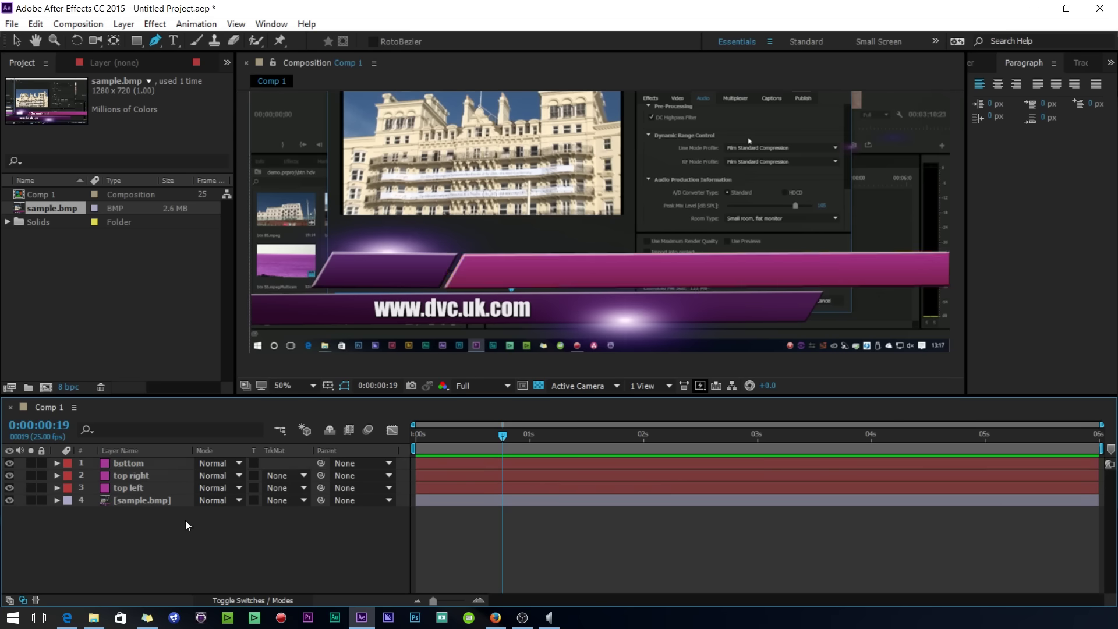
pyautogui.moveTo(128, 463); pyautogui.dragTo(128, 494)
# - Keyframe the bottom bar's Position so it slides in from the left
pyautogui.click(57, 488)
pyautogui.moveTo(503, 436); pyautogui.dragTo(416, 437)
pyautogui.click(93, 538)
pyautogui.moveTo(207, 537); pyautogui.dragTo(211, 536)
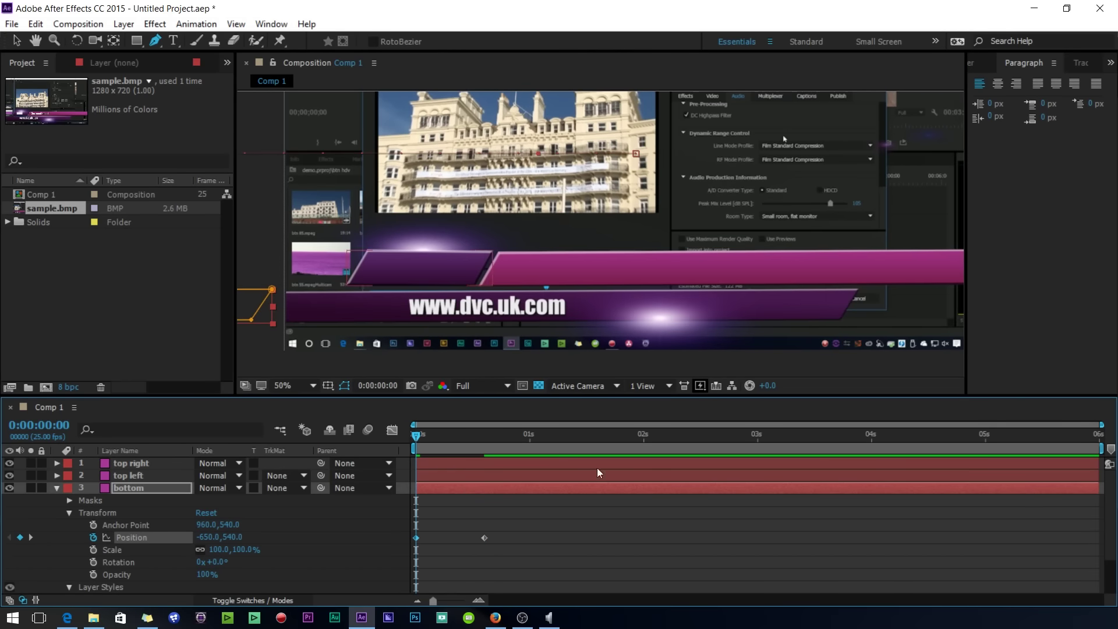
pyautogui.click(985, 434)
pyautogui.click(20, 538)
pyautogui.moveTo(986, 435); pyautogui.dragTo(1104, 451)
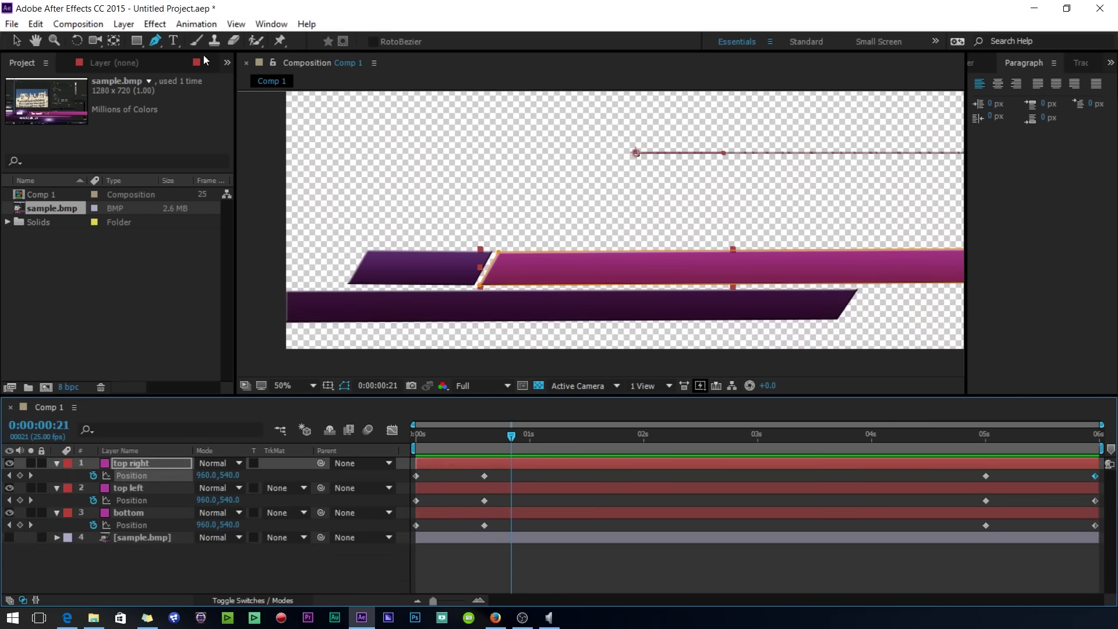
# - Type the AUDIO text on the left bar
pyautogui.hotkey('ctrl', 't')
pyautogui.click(378, 265)
pyautogui.write('AUDIO')
pyautogui.press('KP_Enter')
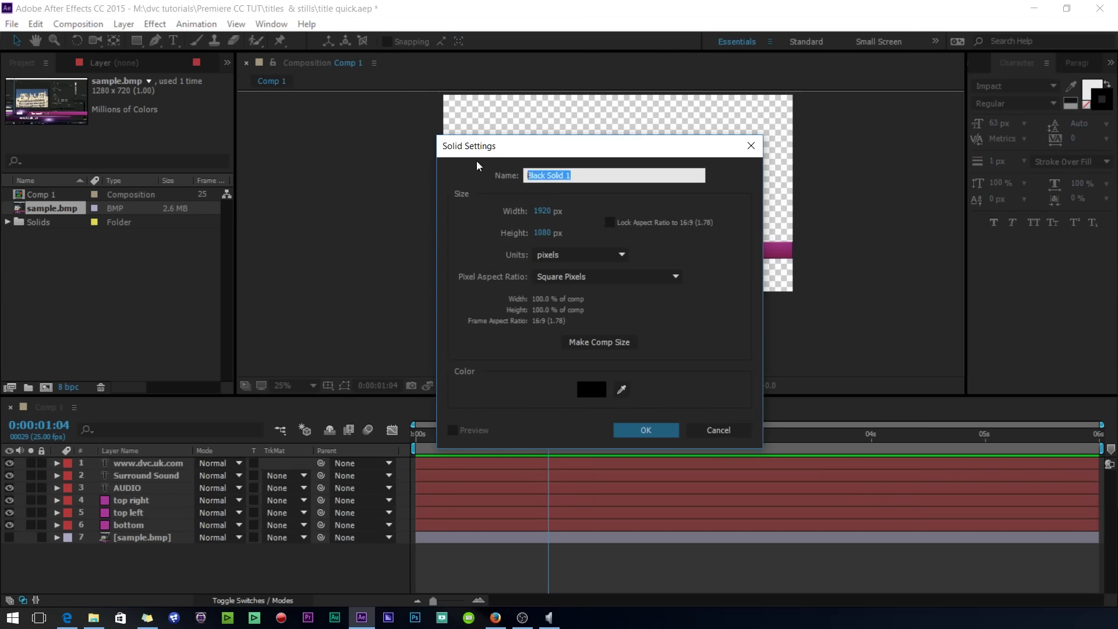
# - Apply a 105mm Prime Lens Flare in Screen mode and stretch the layer horizontally
pyautogui.doubleClick(1024, 233)
pyautogui.click(174, 131)
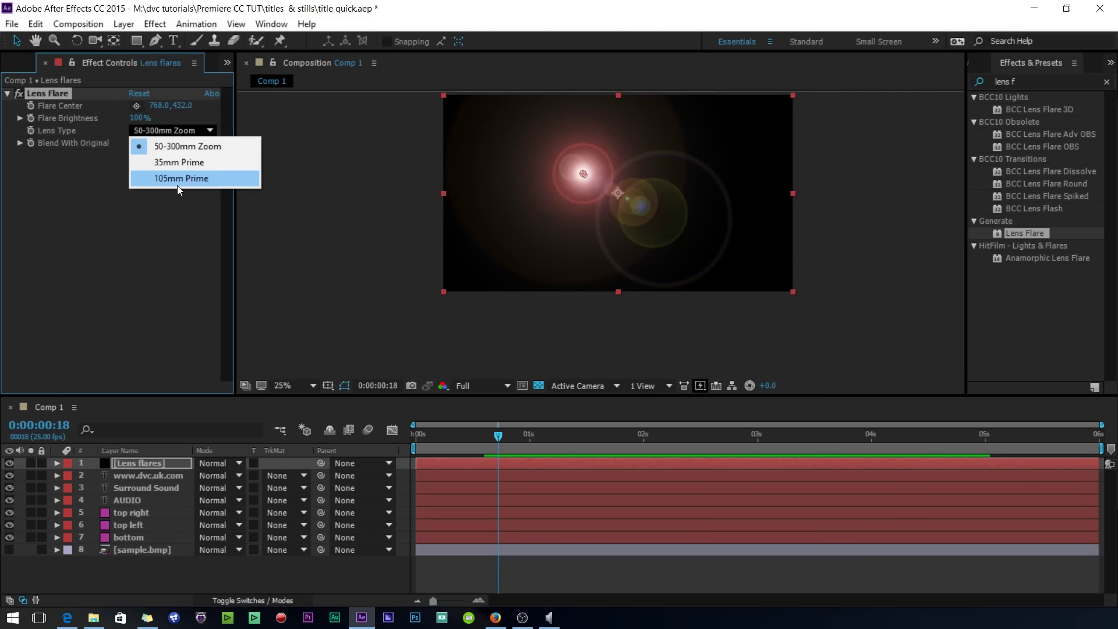
pyautogui.click(181, 177)
pyautogui.click(493, 435)
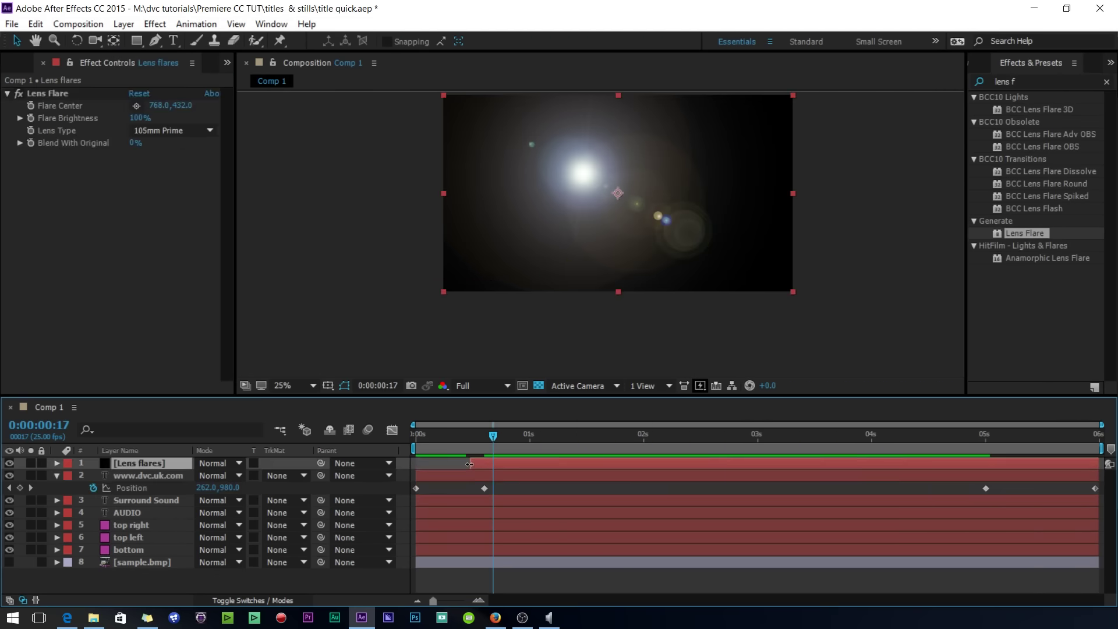
pyautogui.moveTo(214, 525); pyautogui.dragTo(299, 516)
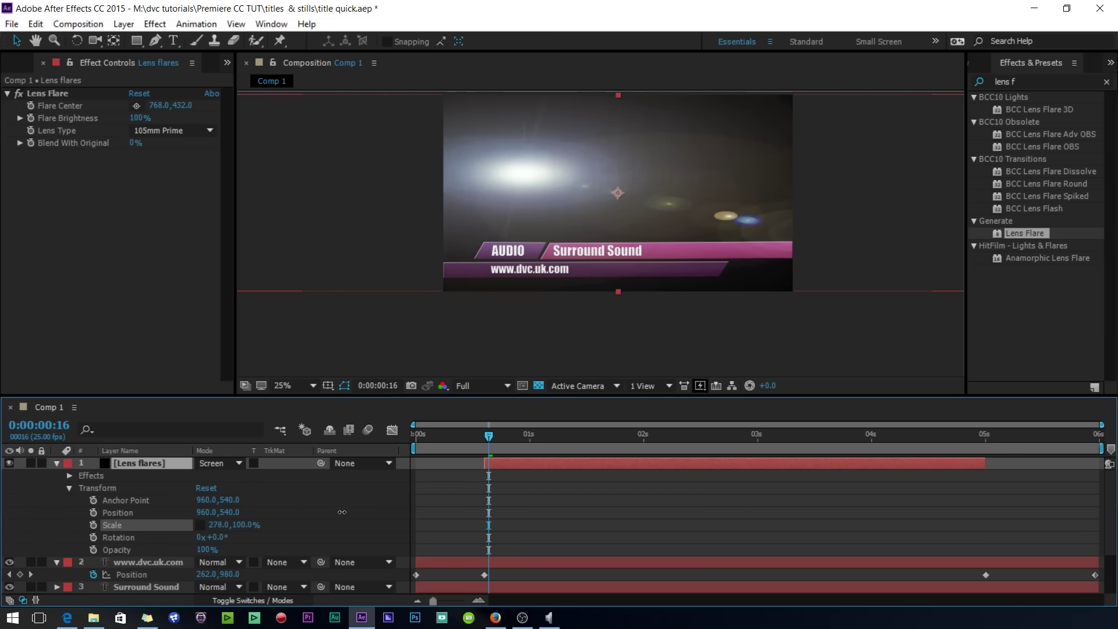
# - Scale the flares layer to about 339%, keyframe the flare centre, and duplicate the layer
pyautogui.moveTo(299, 516); pyautogui.dragTo(384, 517)
pyautogui.moveTo(365, 250); pyautogui.dragTo(368, 254)
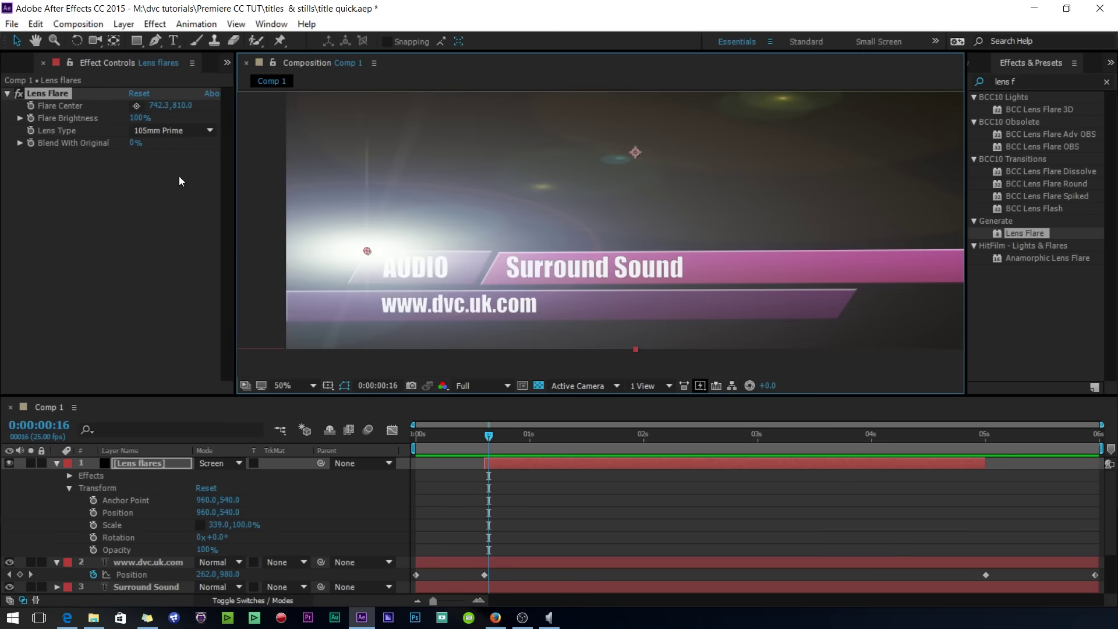
pyautogui.click(31, 108)
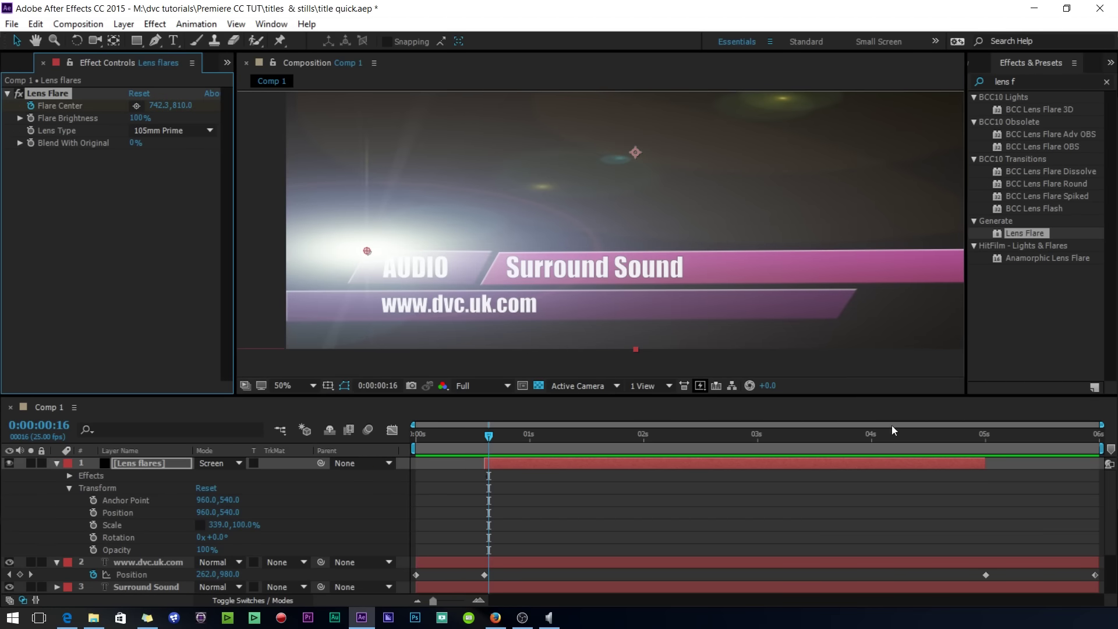
pyautogui.click(986, 435)
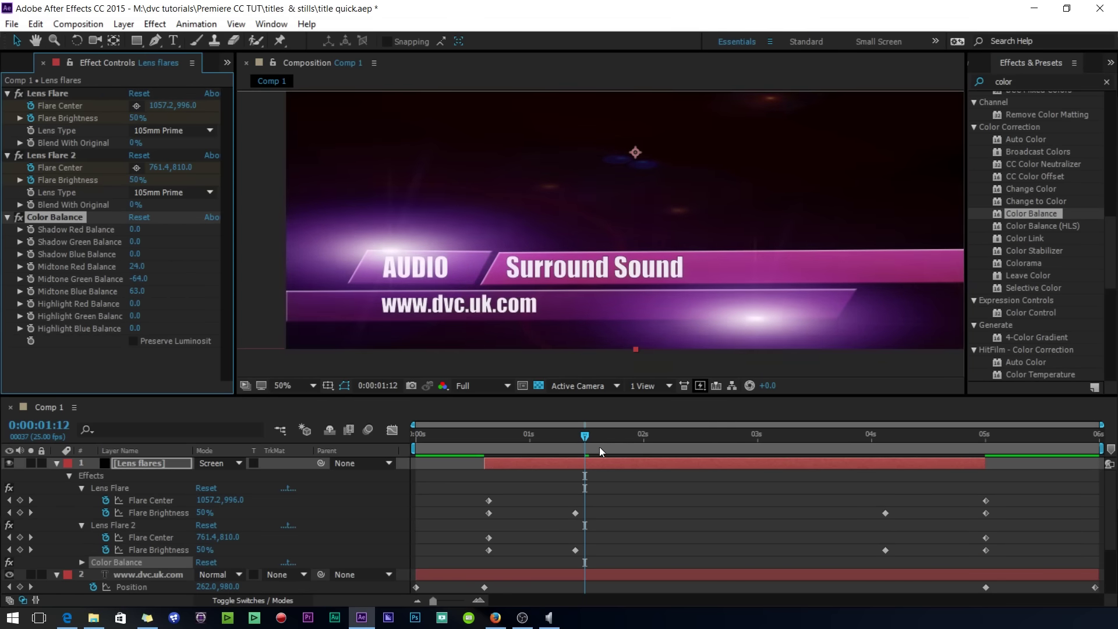
pyautogui.hotkey('ctrl', 'd')
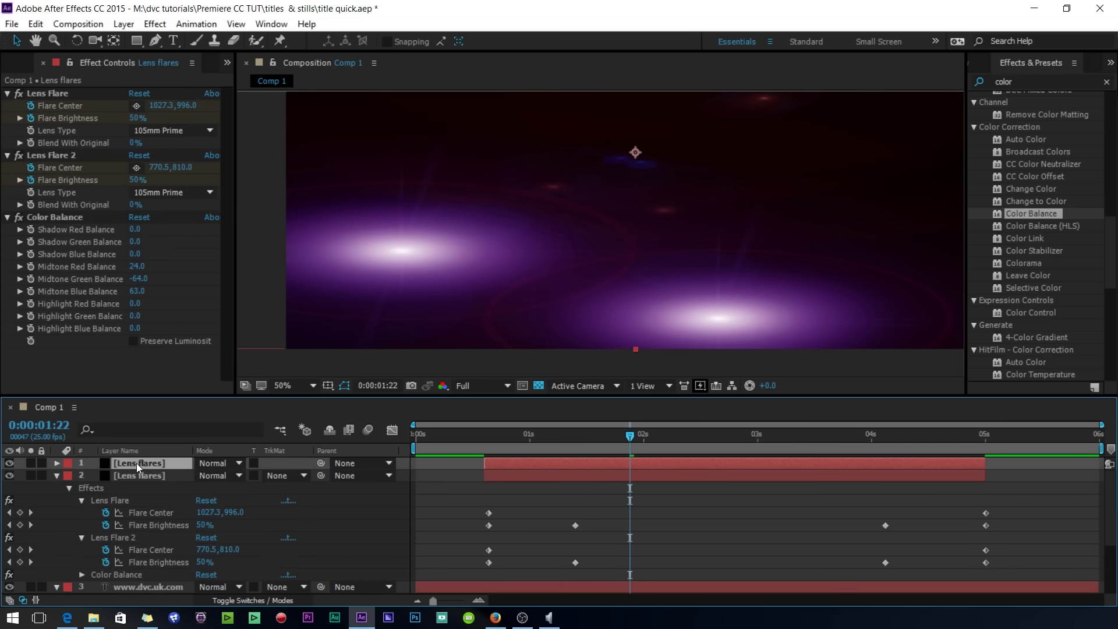
# - Set layer 2 to use a luma matte and scrub through the animation
pyautogui.click(302, 476)
pyautogui.click(314, 543)
pyautogui.moveTo(559, 447); pyautogui.dragTo(908, 441)
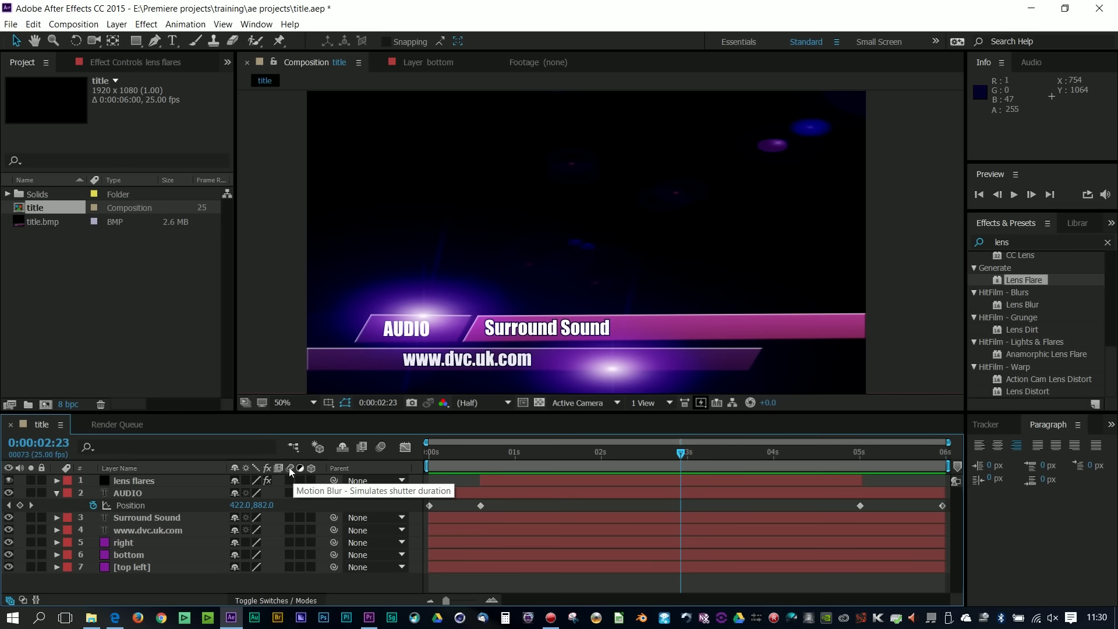
# - Enable motion blur on all seven layers and for the composition preview
pyautogui.moveTo(291, 485); pyautogui.dragTo(291, 568)
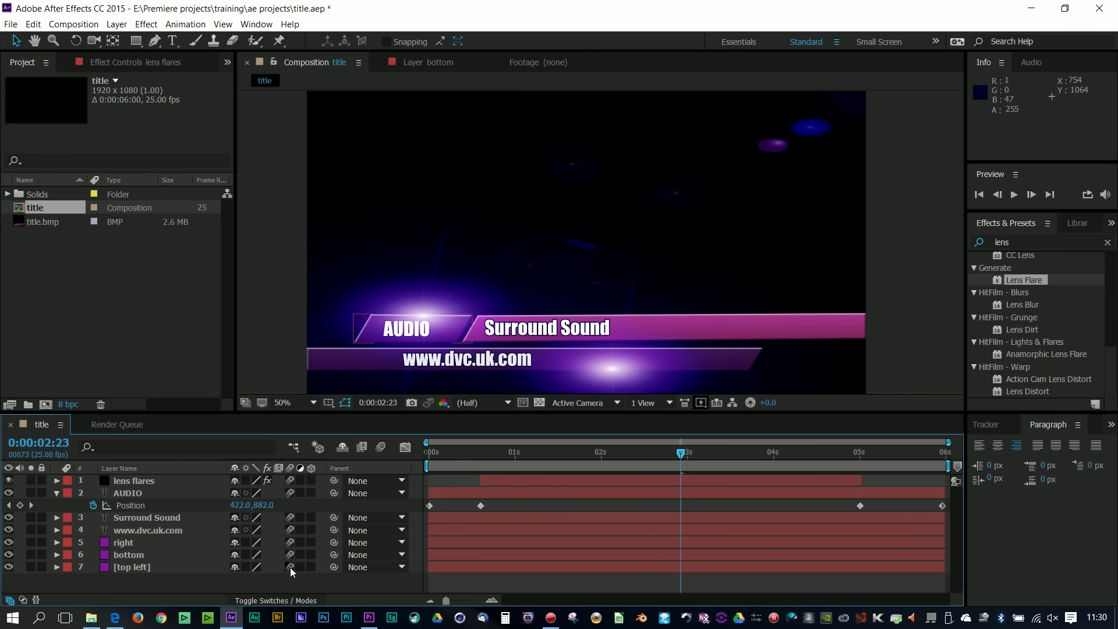
pyautogui.press('Home')
pyautogui.click(381, 447)
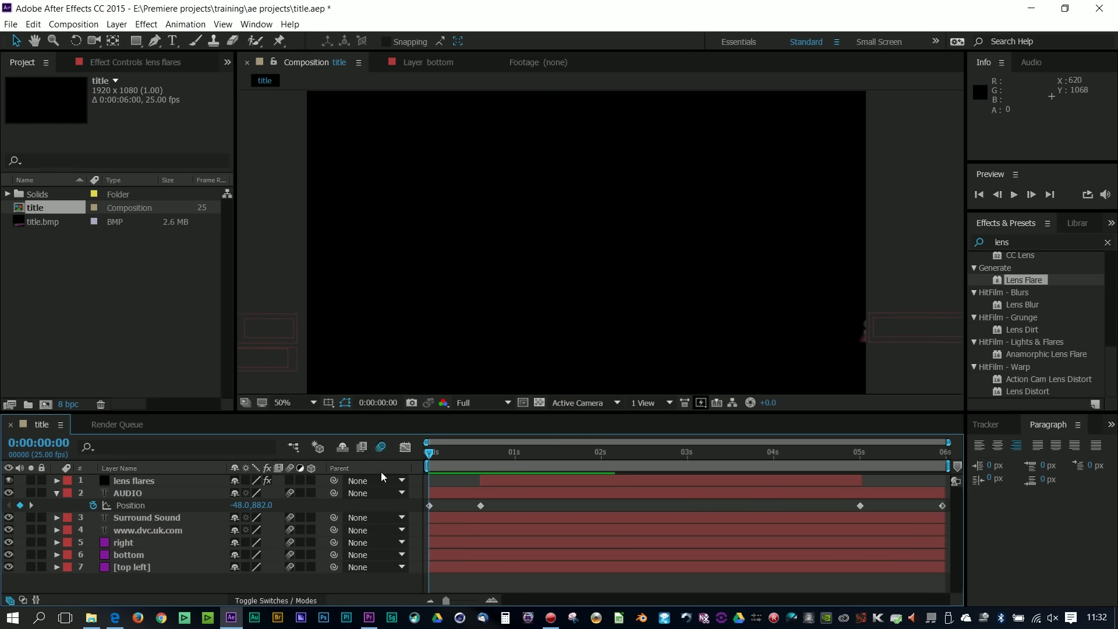
pyautogui.click(73, 24)
# - Set the motion blur shutter angle to 720° and play back to check the blur
pyautogui.click(97, 56)
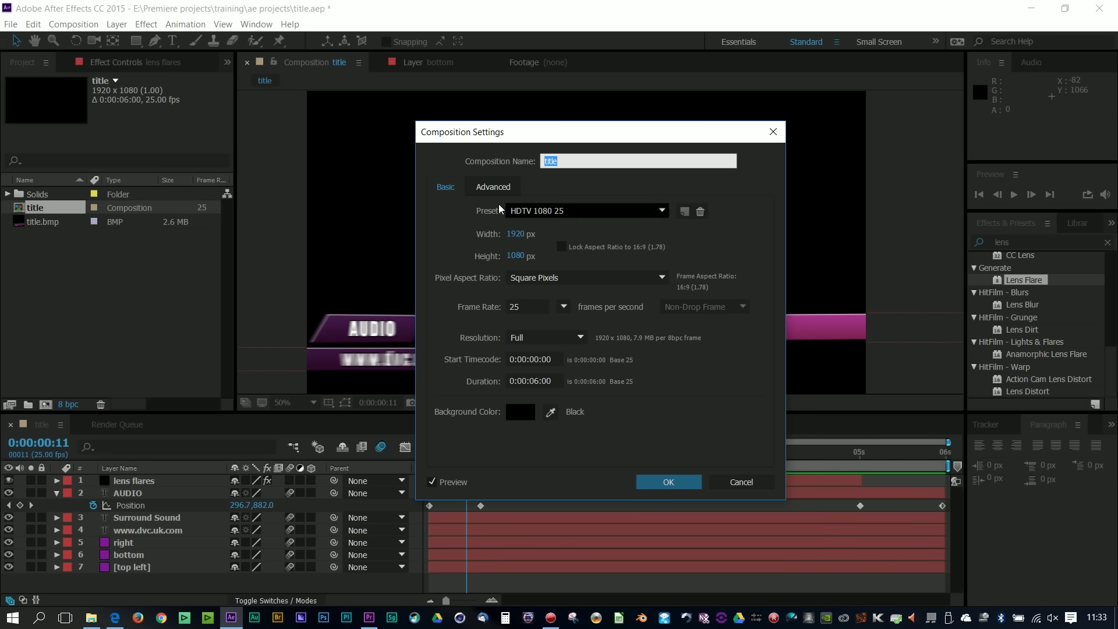
pyautogui.click(492, 188)
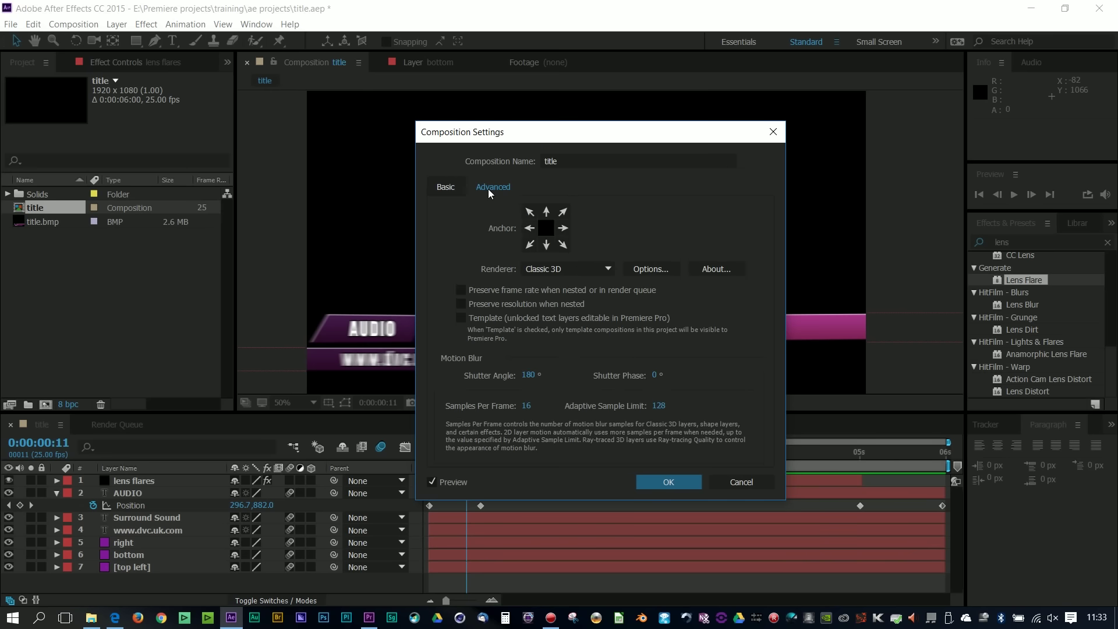
pyautogui.click(530, 376)
pyautogui.write('720')
pyautogui.press('Return')
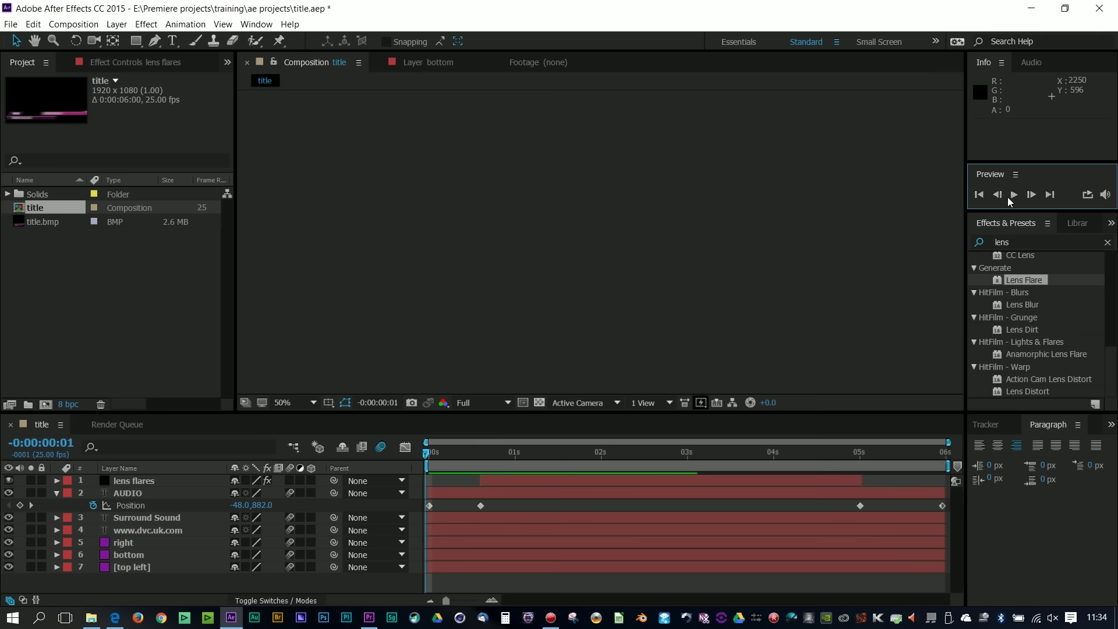
pyautogui.click(1014, 194)
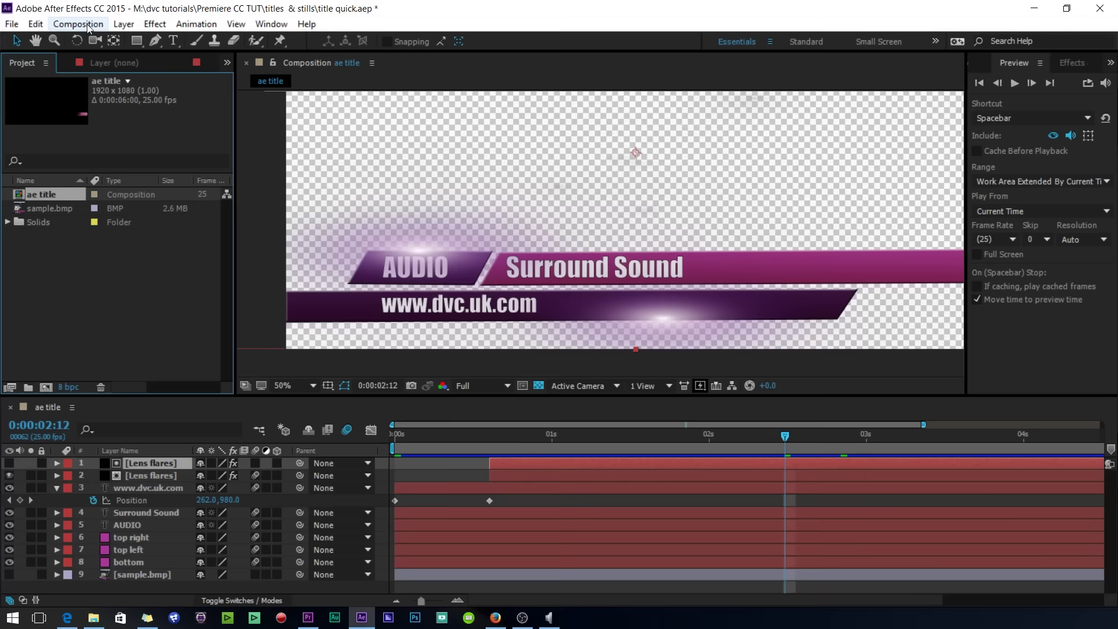
# - Mark the comp as a template and bring the project into Premiere's bin
pyautogui.click(87, 24)
pyautogui.click(108, 60)
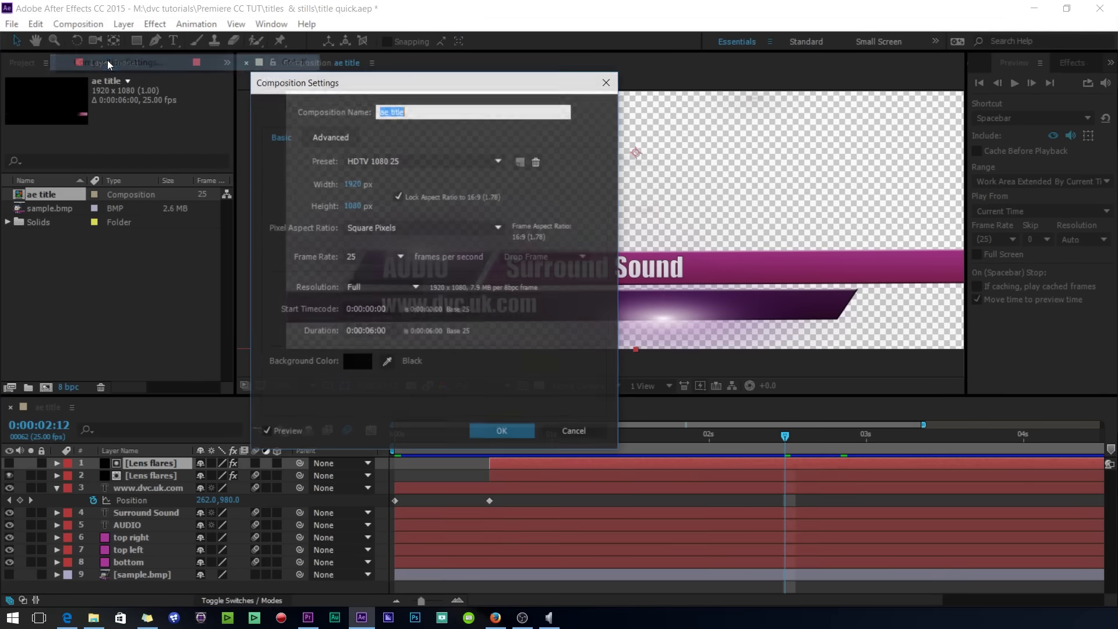
pyautogui.click(333, 138)
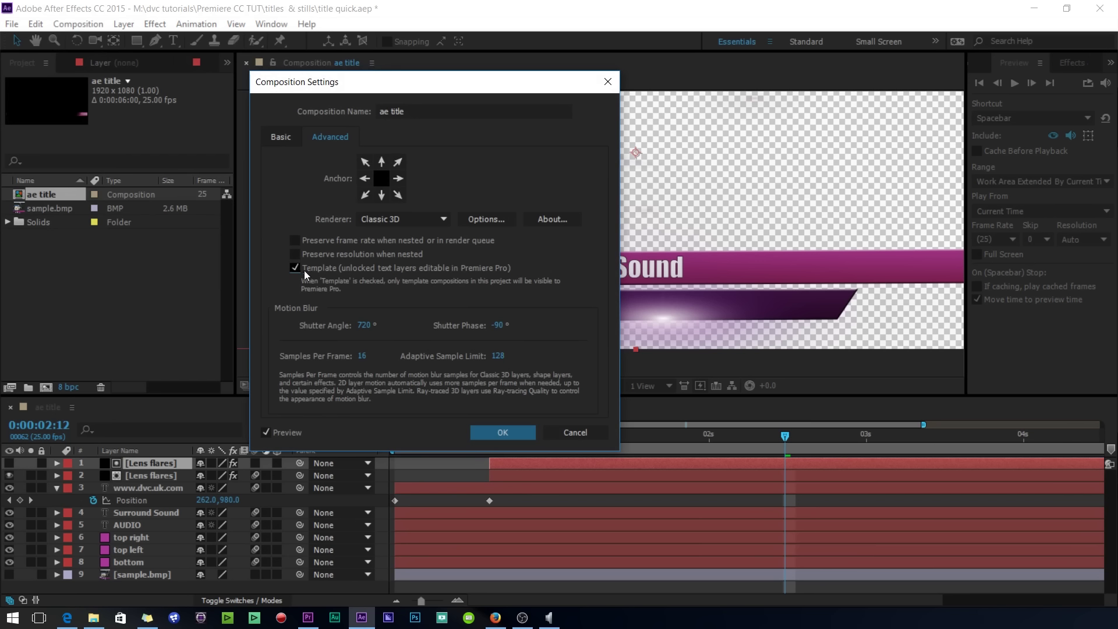
pyautogui.click(502, 434)
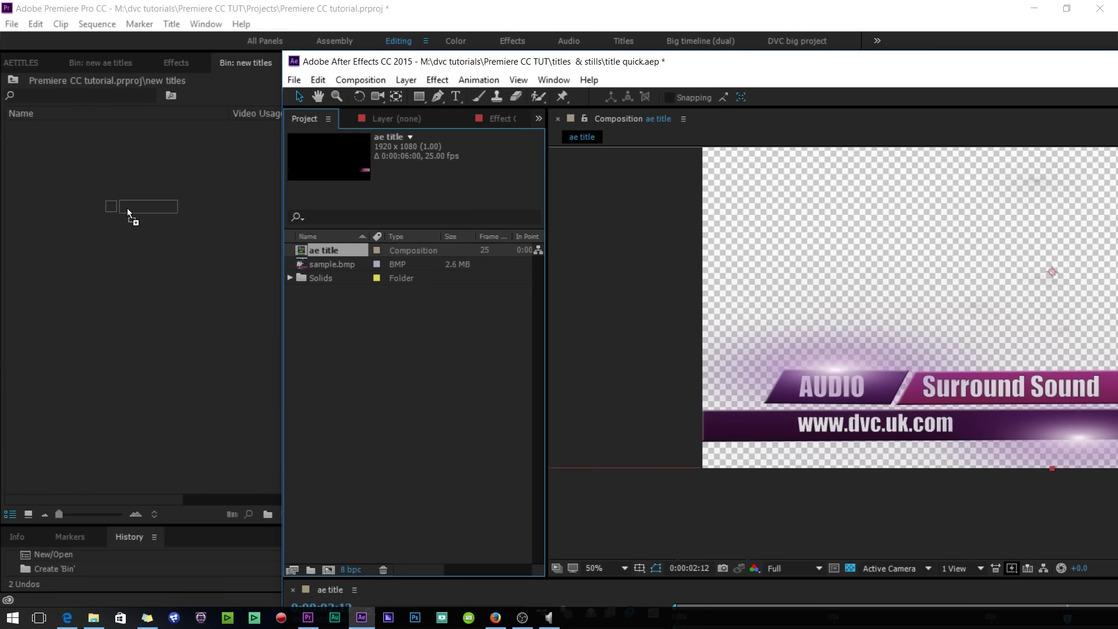
pyautogui.moveTo(127, 208); pyautogui.dragTo(126, 209)
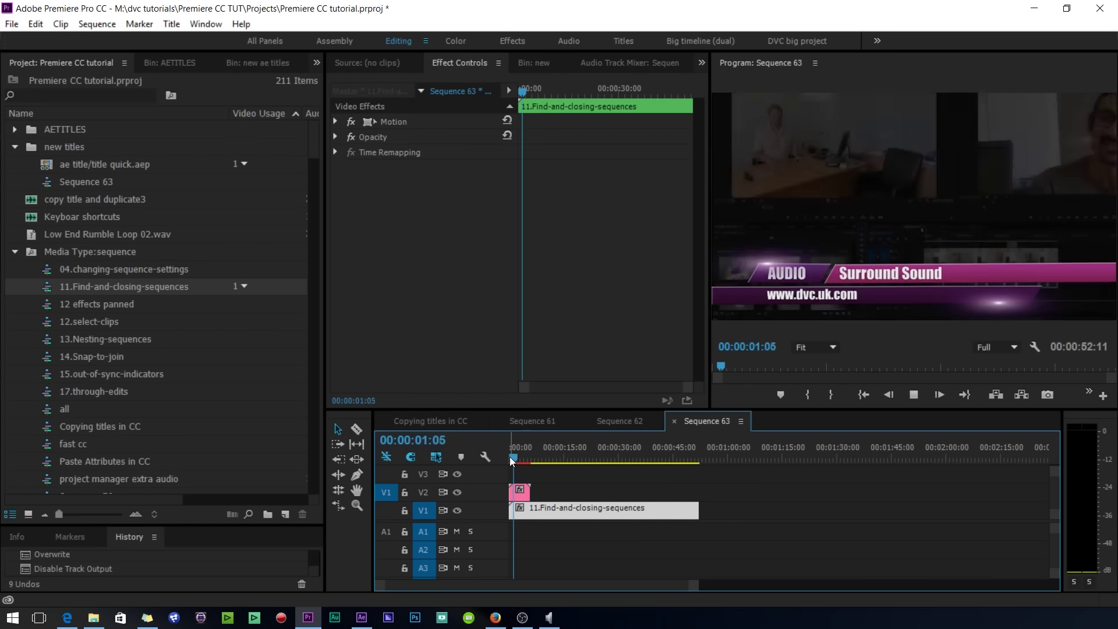
# - Place the title on V2 and retitle it EXPORT / Exporting MP4 files
pyautogui.moveTo(111, 206); pyautogui.dragTo(572, 491)
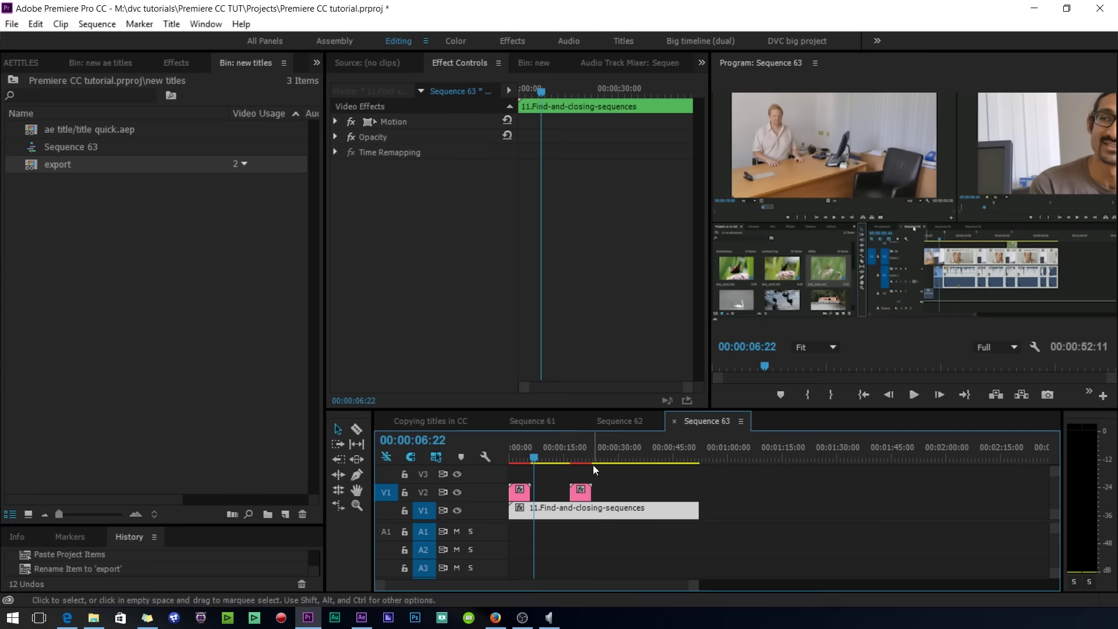
pyautogui.click(370, 90)
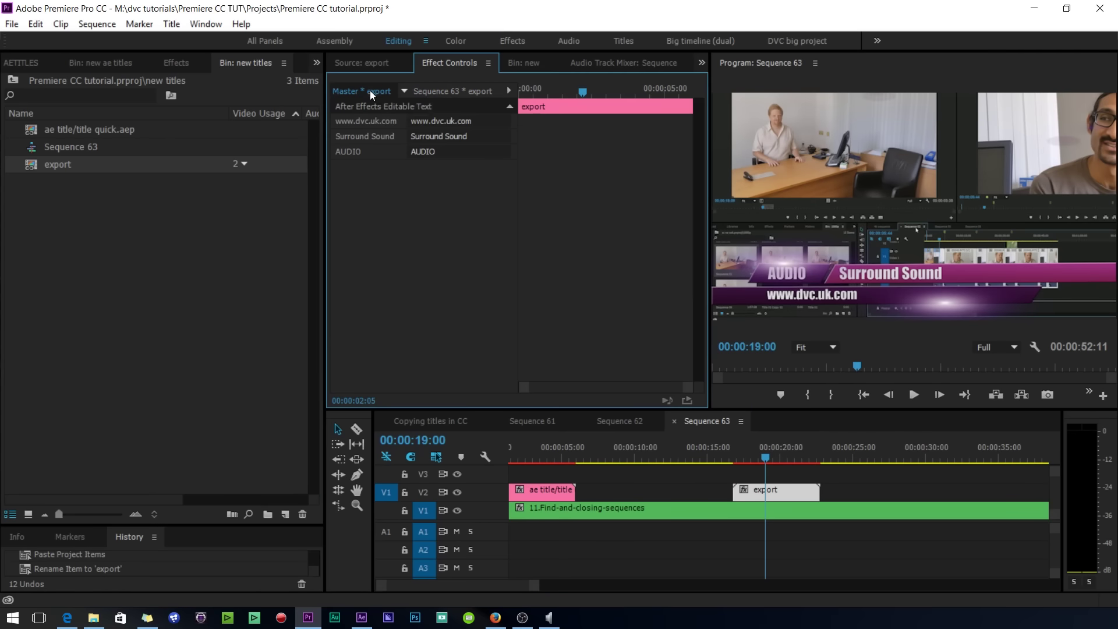
pyautogui.click(446, 151)
pyautogui.write('EXPORT')
pyautogui.press('Tab')
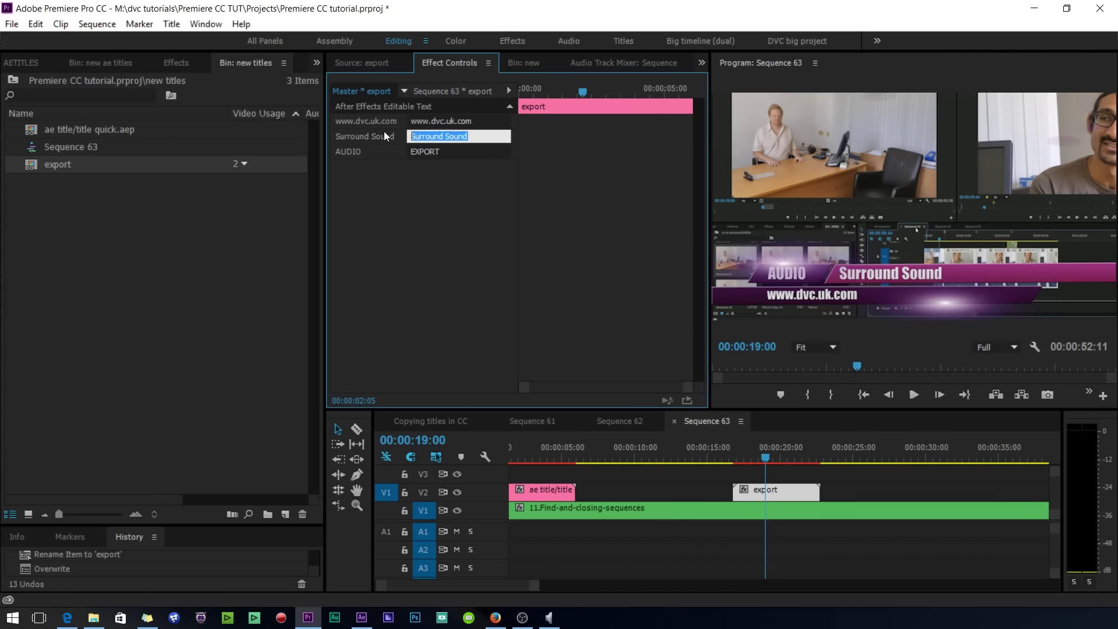
pyautogui.write('Exporting MP4 files')
# - Duplicate the bin item as export 2, place it on V2, and retitle it EXPORT 2 / Exporting DVDs
pyautogui.press('Return')
pyautogui.click(29, 168)
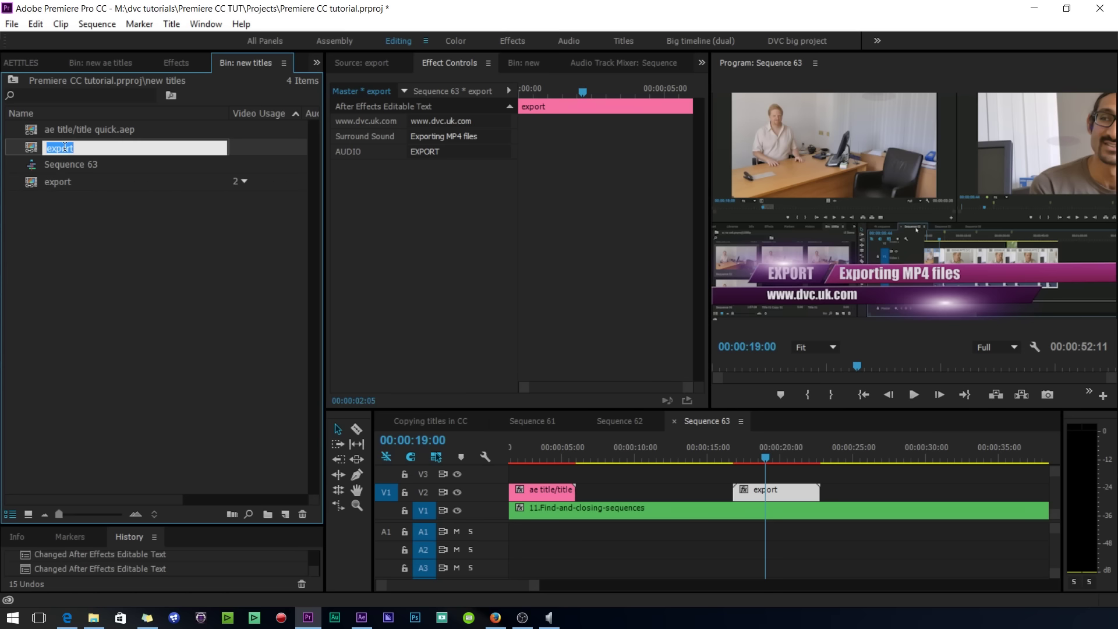
pyautogui.write(' 2')
pyautogui.press('Return')
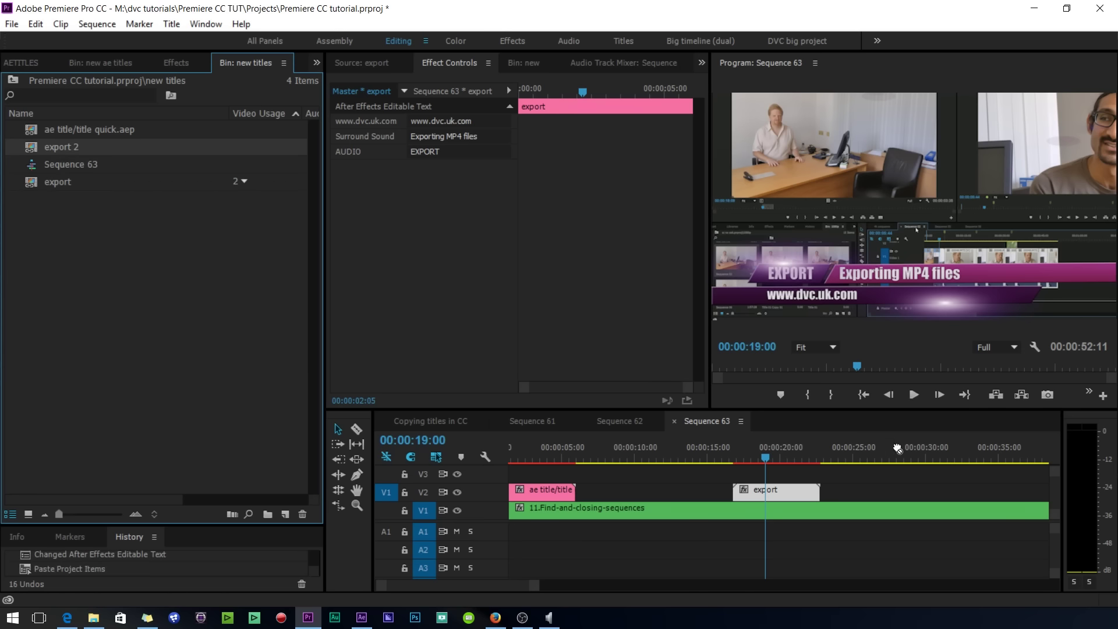
pyautogui.moveTo(62, 147); pyautogui.dragTo(900, 492)
pyautogui.click(368, 91)
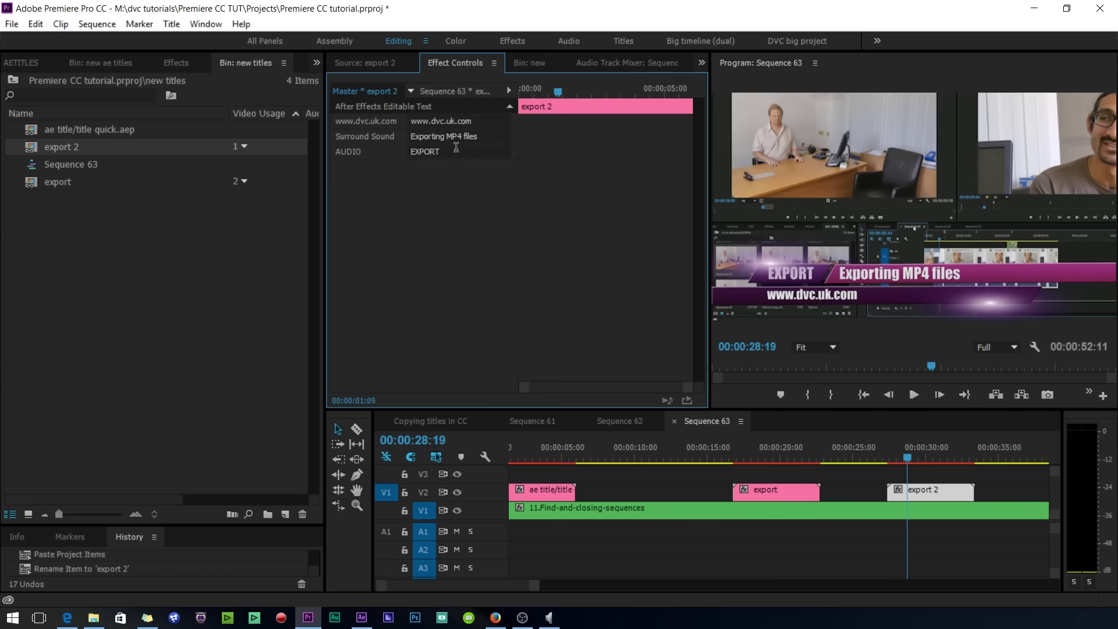
pyautogui.click(462, 152)
pyautogui.write('2')
pyautogui.moveTo(477, 136); pyautogui.dragTo(447, 136)
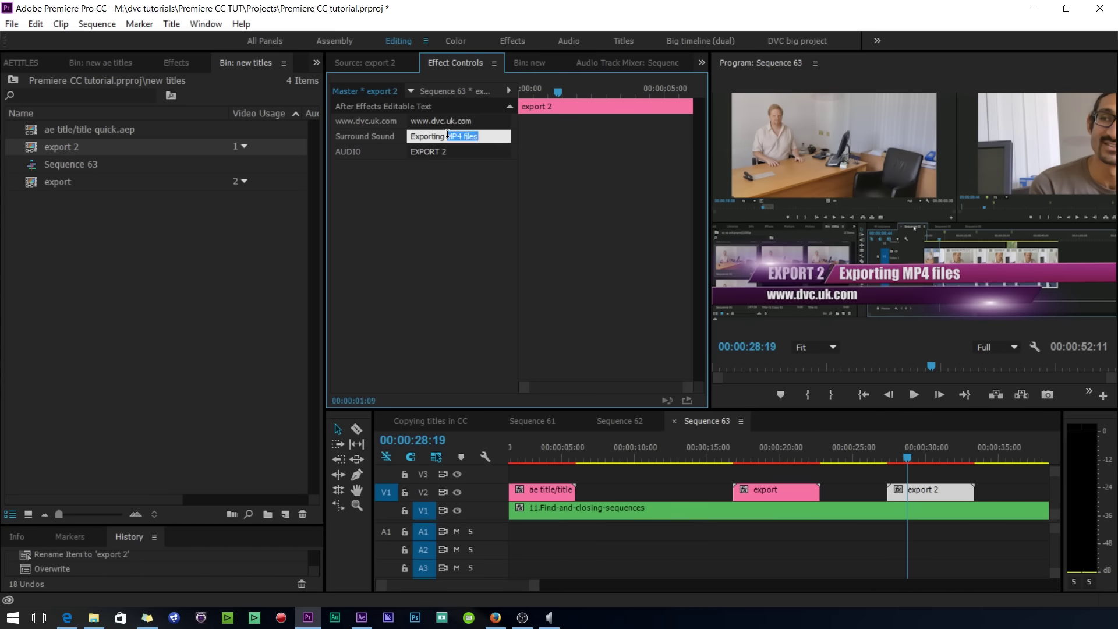
pyautogui.write('DVS')
pyautogui.press('BackSpace')
# - Scrub back to the first export title and undo the last text change
pyautogui.moveTo(925, 446)
pyautogui.mouseDown()
pyautogui.moveTo(770, 445)
pyautogui.moveTo(941, 445)
pyautogui.moveTo(917, 447)
pyautogui.mouseUp()
pyautogui.hotkey('ctrl', 'z')
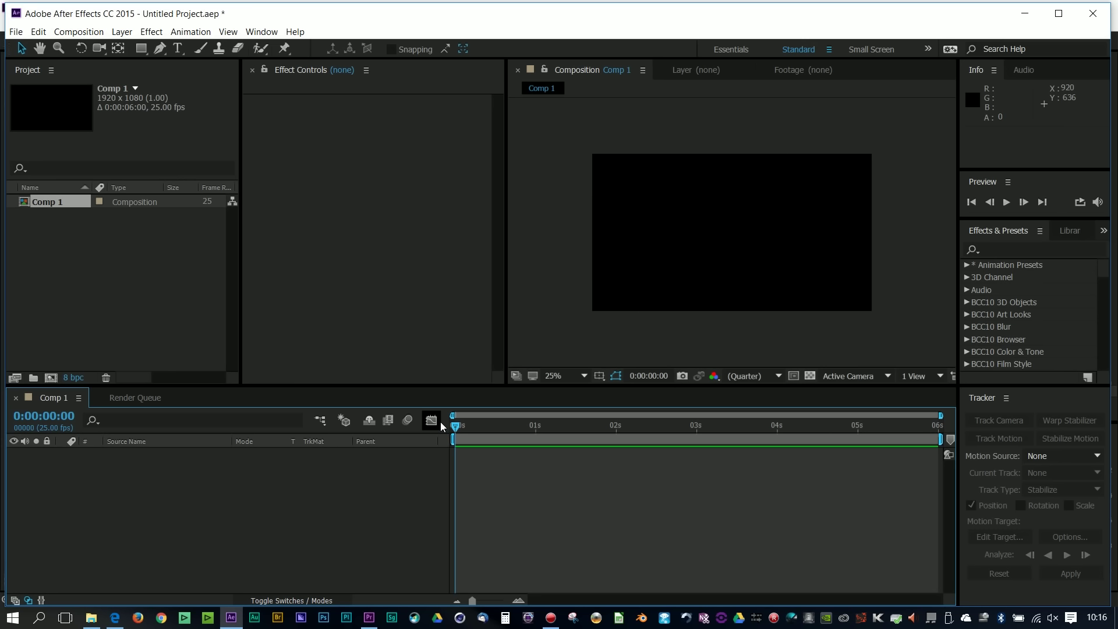